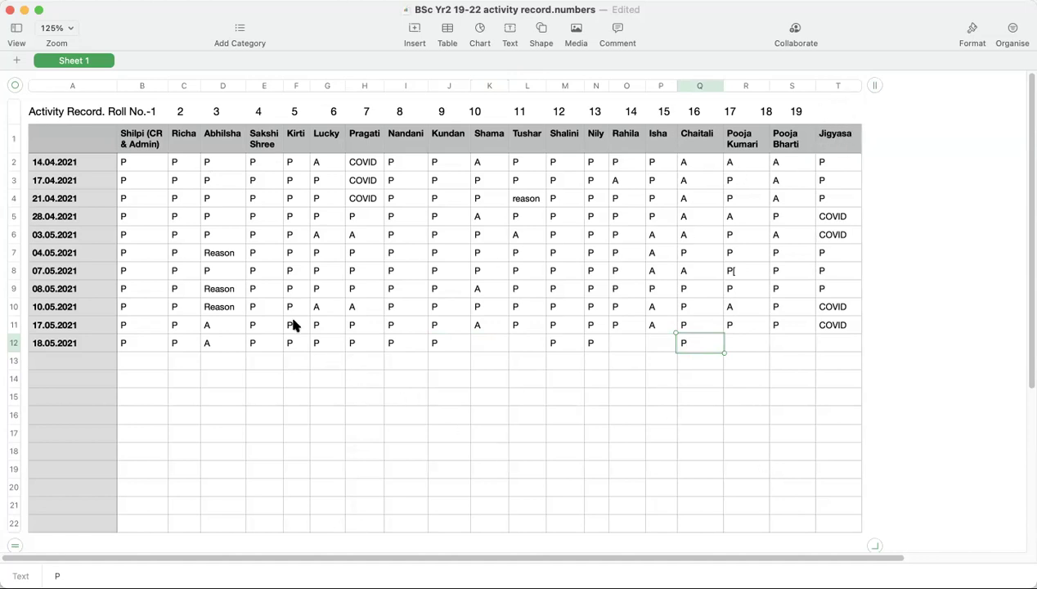
Make the P marks in cells F12 and J12 of the 18.05.2021 row bold.
left_click(288, 344)
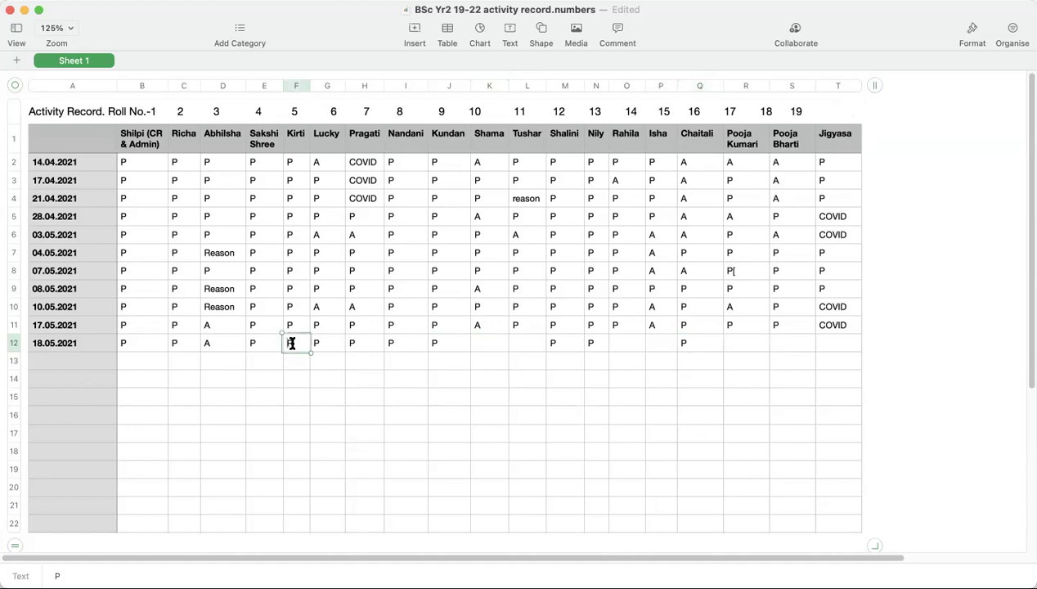
type("P")
left_click(286, 343)
left_click(417, 394)
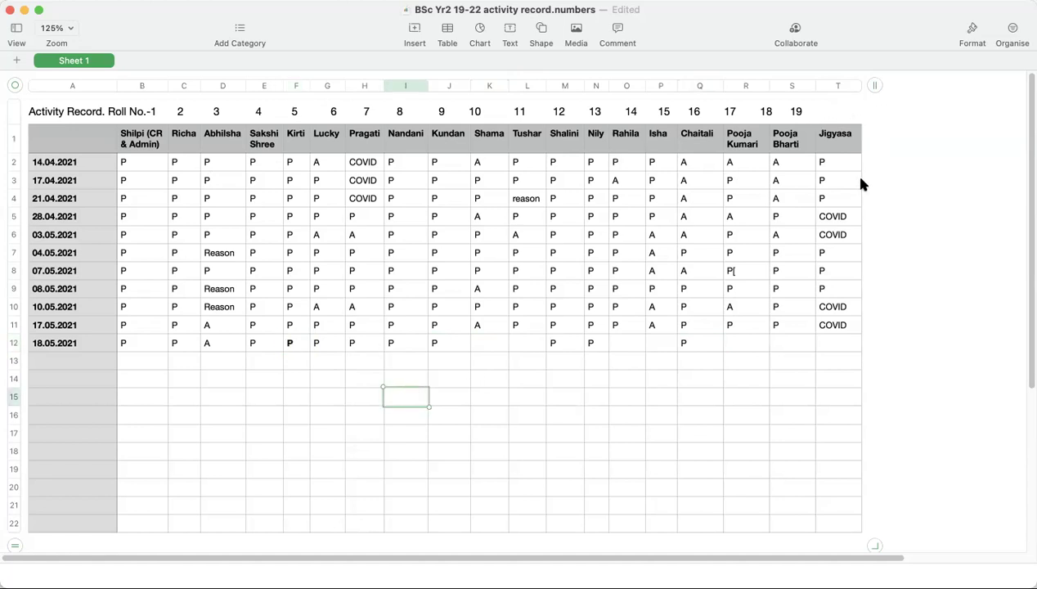
left_click(447, 343)
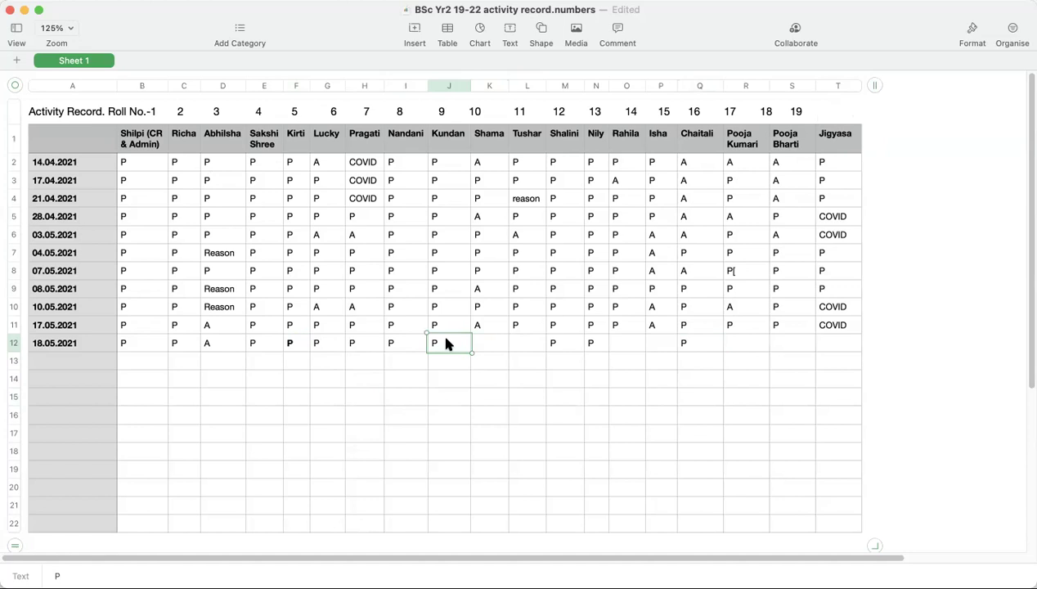
left_click(447, 342)
key("super+b")
left_click(459, 385)
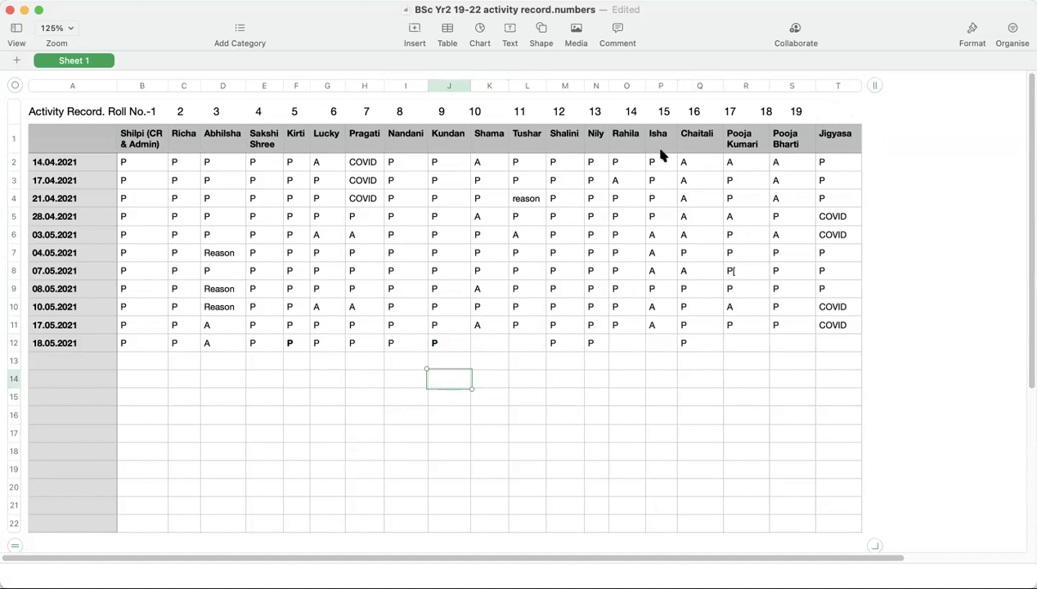
Apply bold to the P marks in cells G12 and I12.
left_click(311, 345)
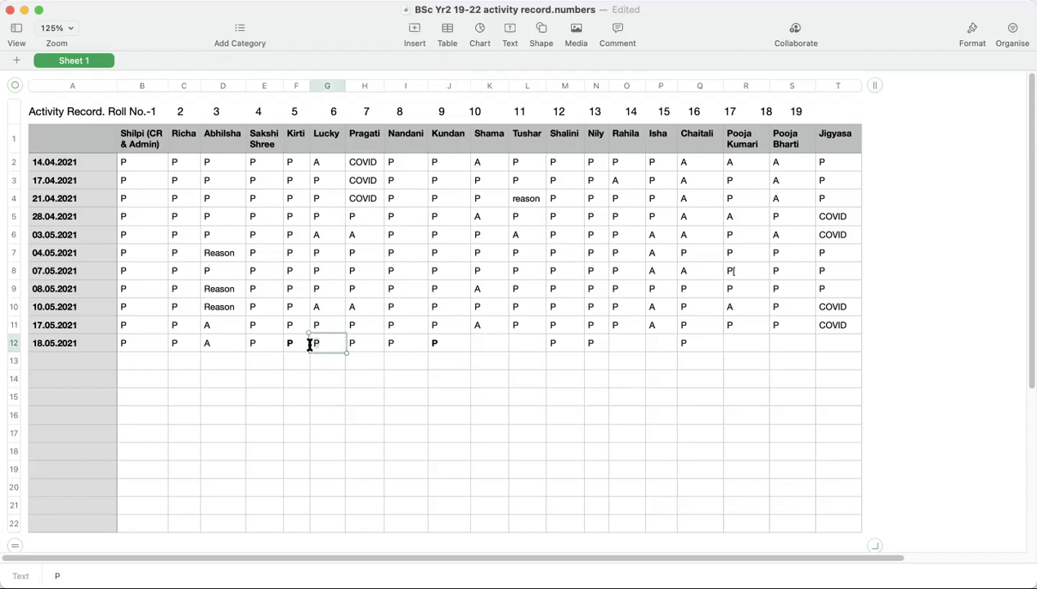
key("super+b")
left_click(389, 336)
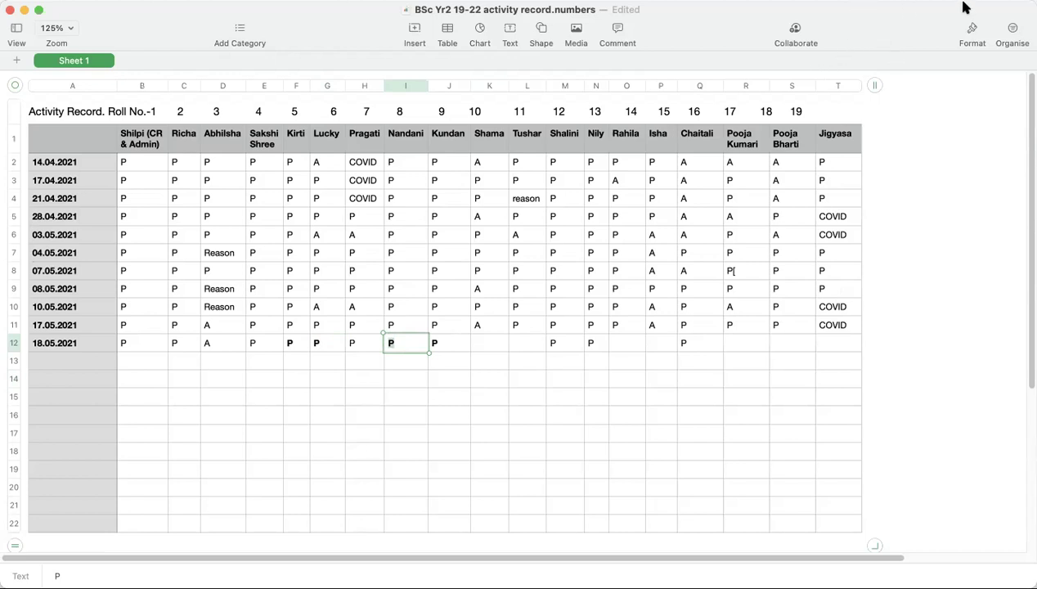
Enter P in cell R12 for 18.05.2021.
left_click(743, 343)
type("P")
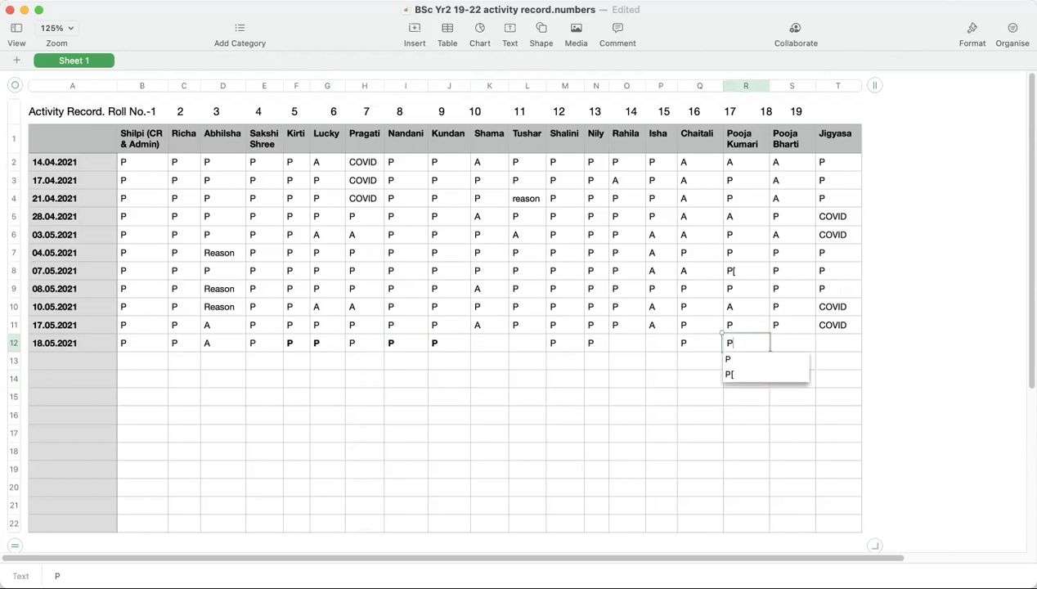
left_click(637, 403)
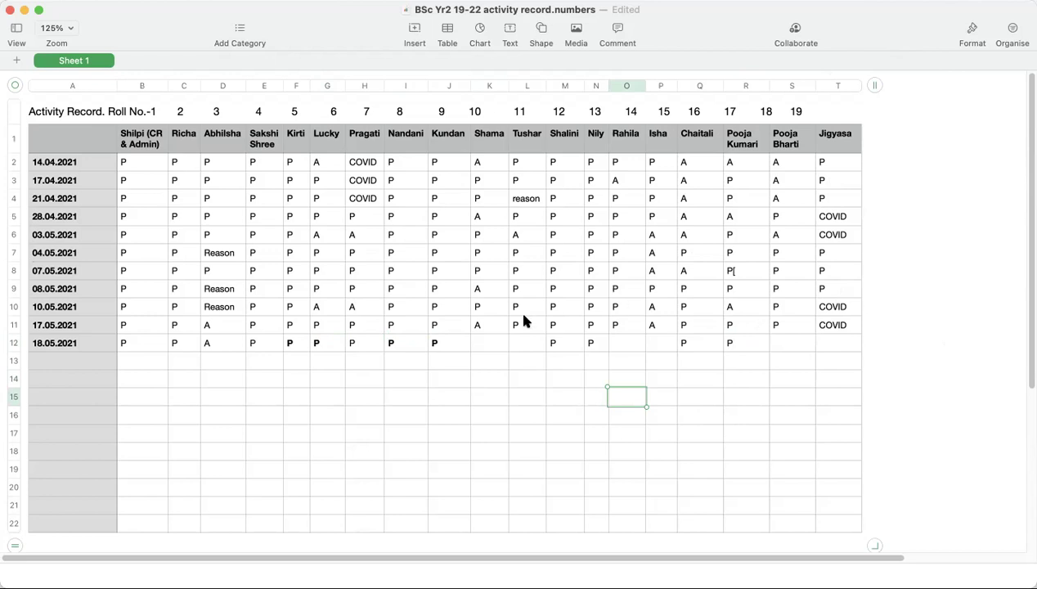
Make the P in cell H12 bold and enter P in cell S12.
left_click(354, 344)
double_click(351, 342)
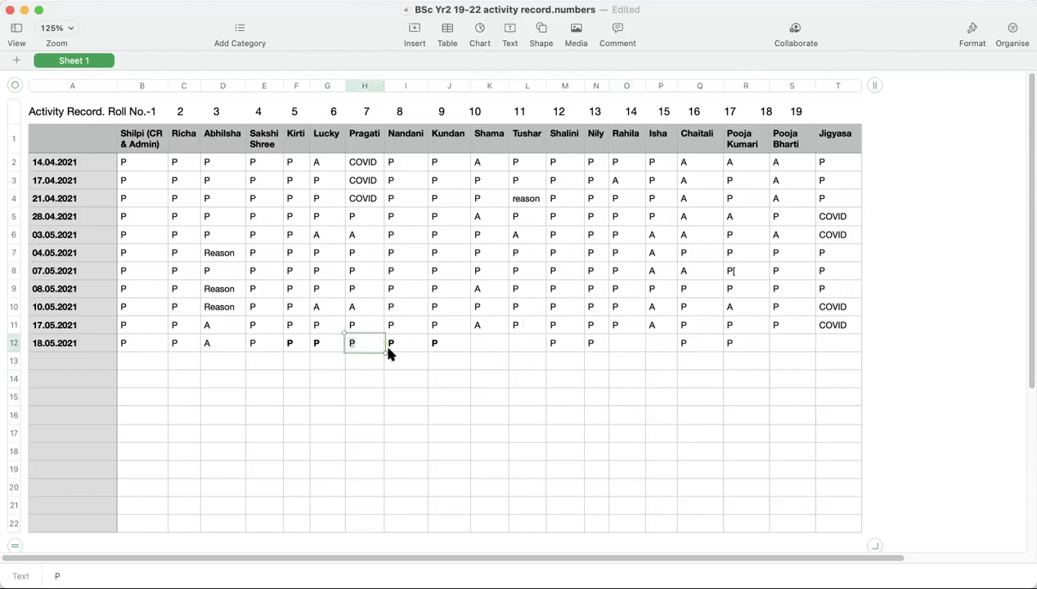
type("P")
left_click(481, 395)
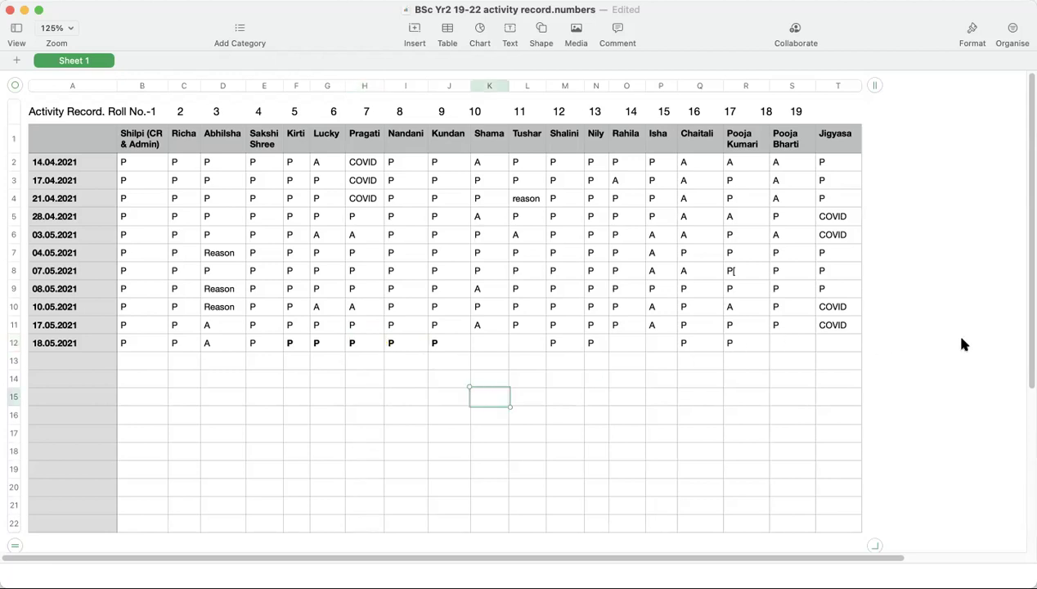
left_click(781, 342)
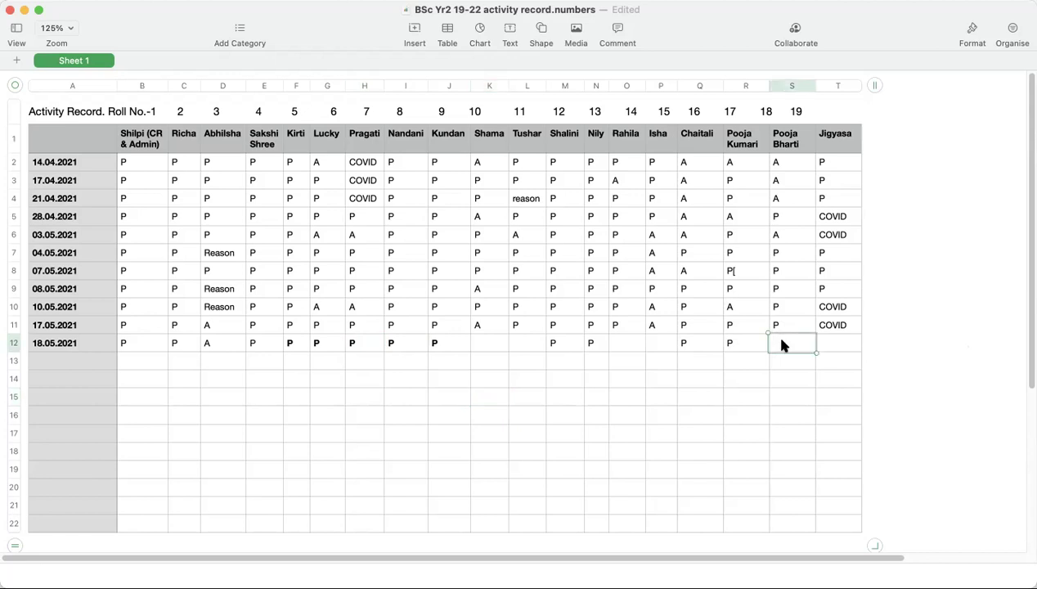
type("P")
Make the P marks in cells C12, E12 and M12 bold.
left_click(174, 344)
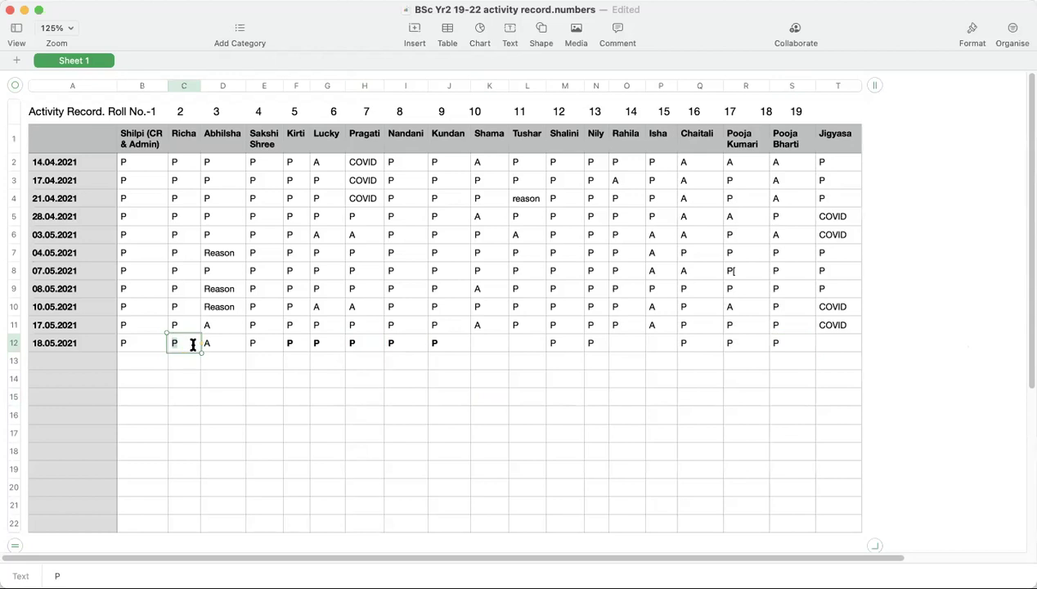
key("super+b")
left_click(253, 344)
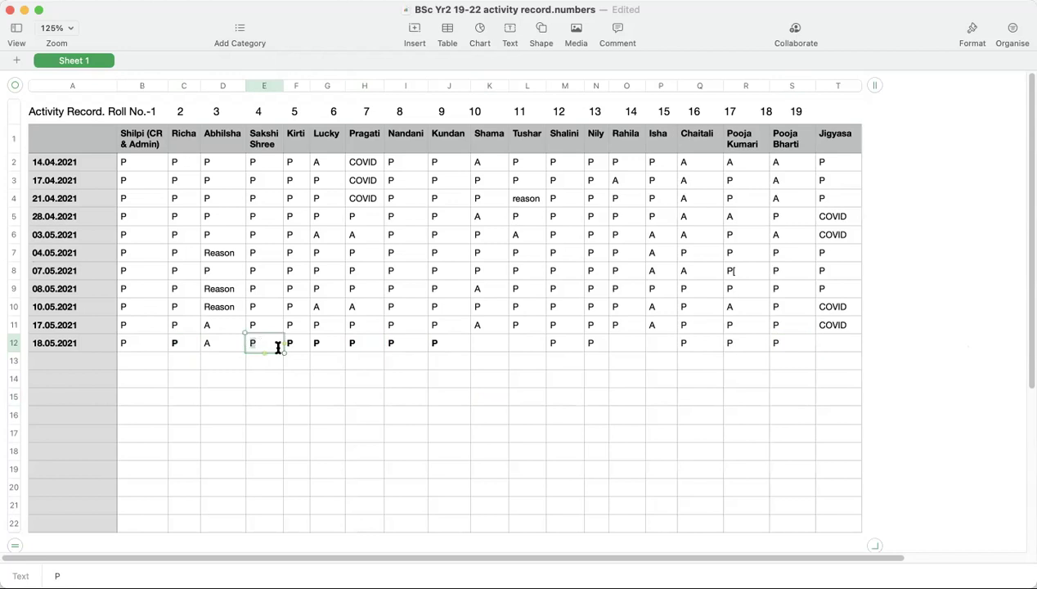
key("super+b")
left_click(553, 344)
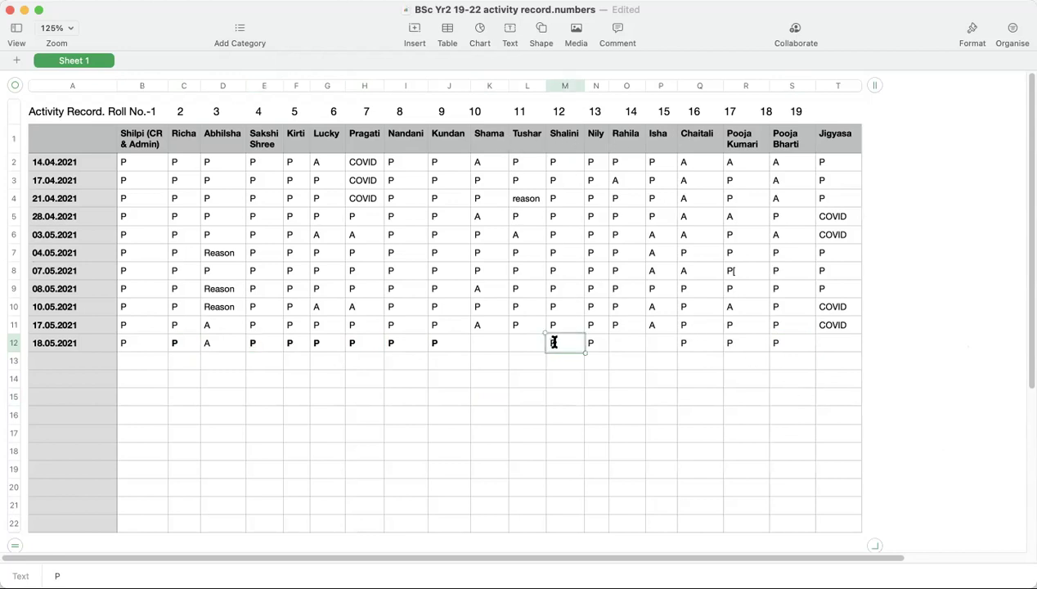
key("super+b")
Enter P in cell K12 and make the P in cell B12 bold.
left_click(486, 346)
type("P")
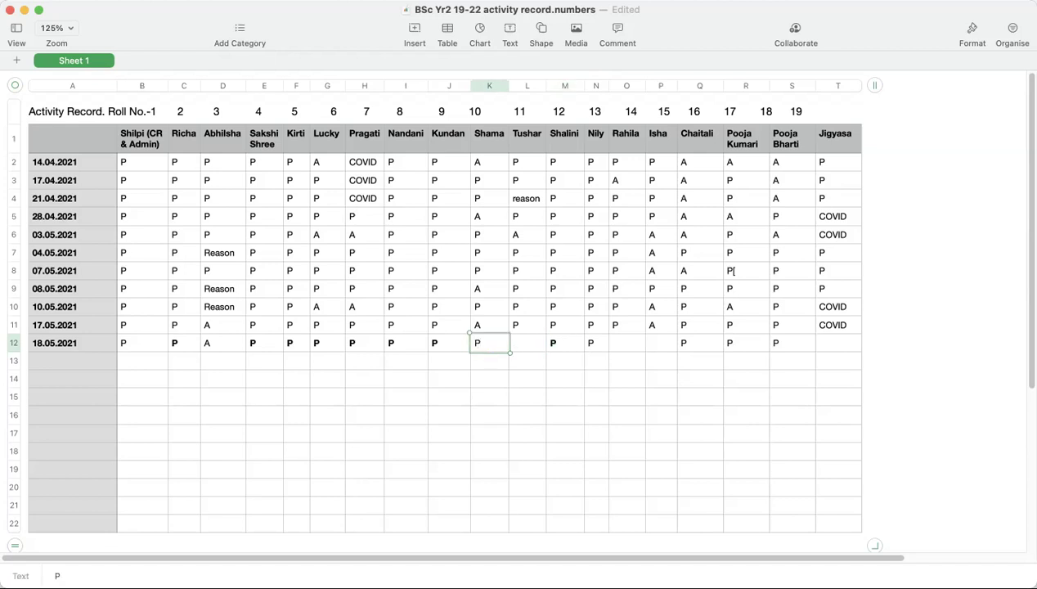
left_click(122, 342)
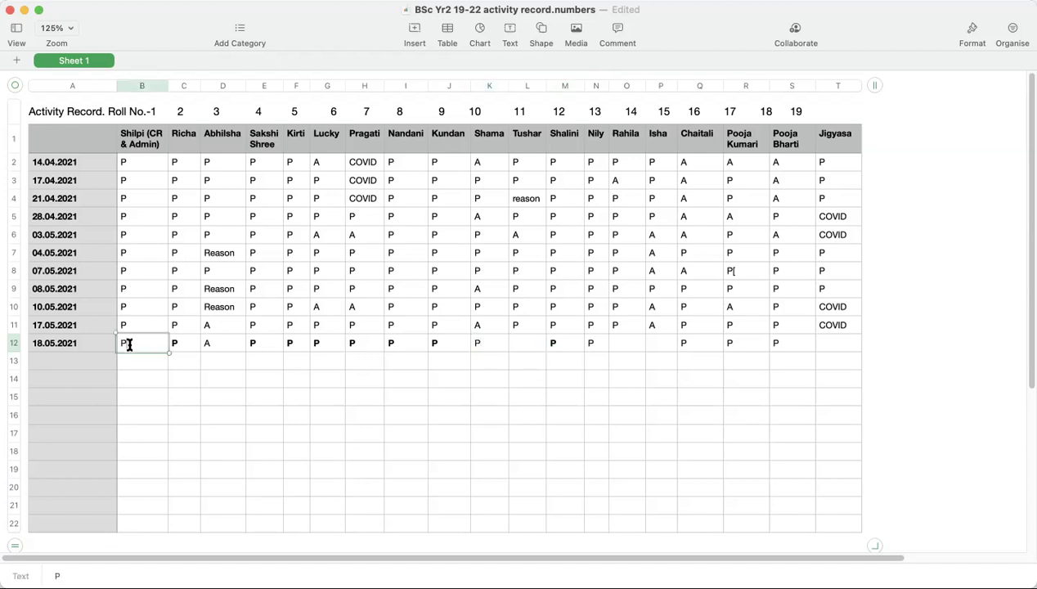
key("super+b")
Replace the content of cell D12 with A.
left_click(208, 347)
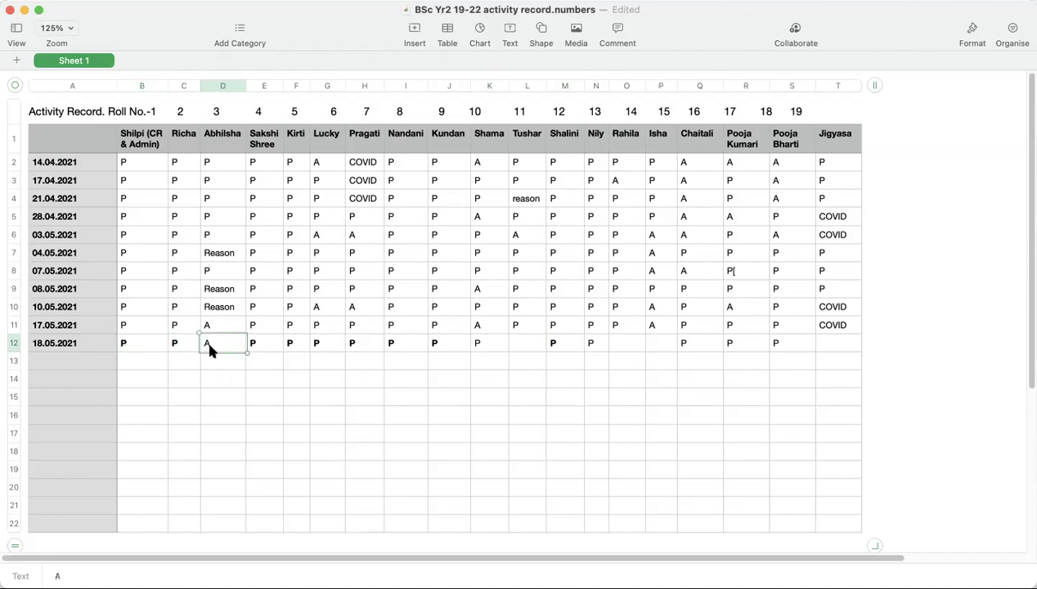
double_click(217, 344)
key("BackSpace")
type("A")
double_click(219, 135)
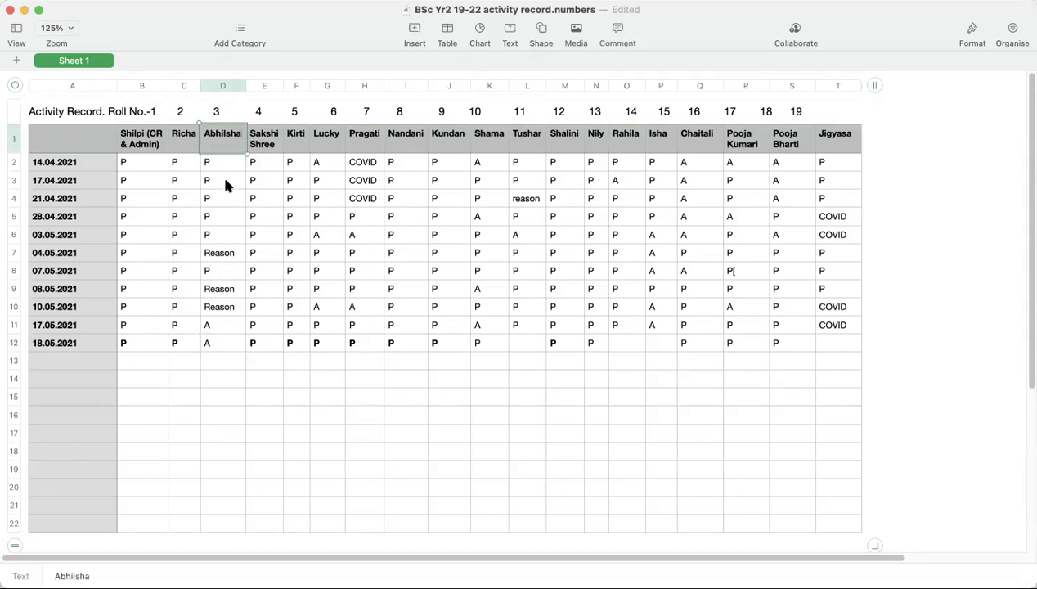
left_click_drag(218, 164, 208, 347)
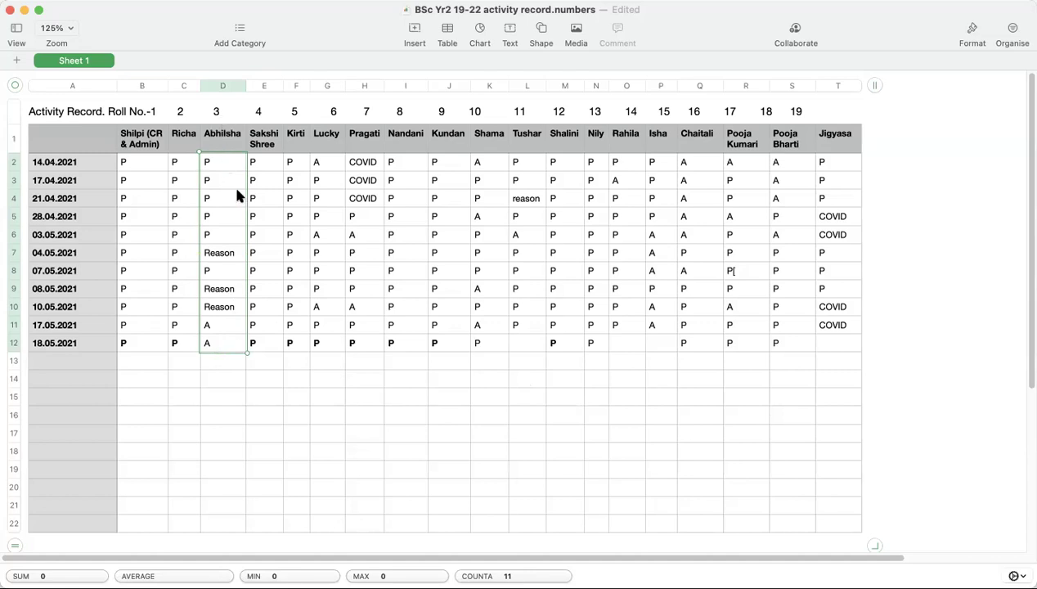
left_click(229, 377)
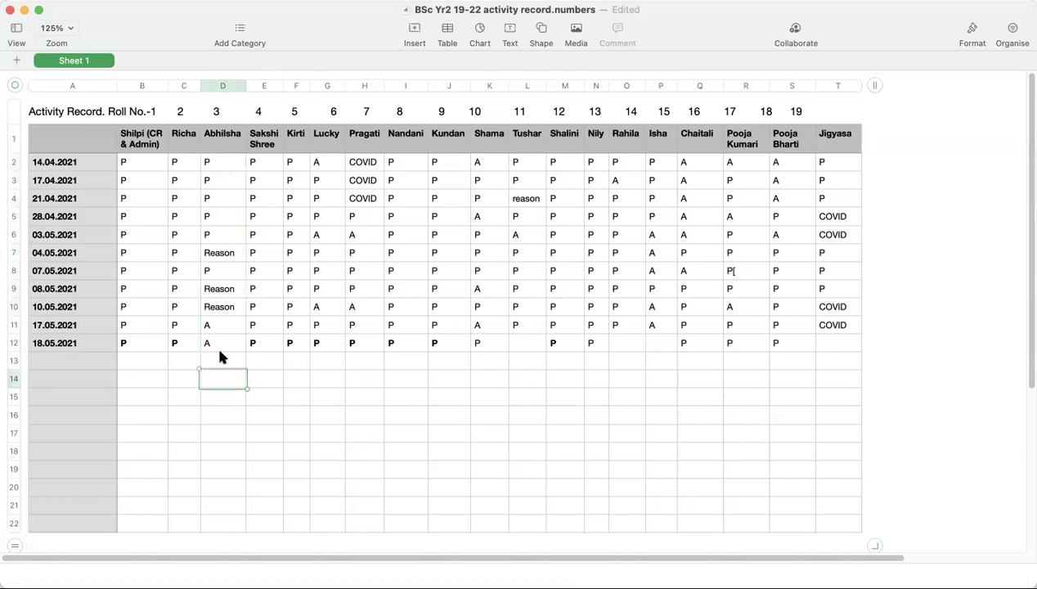
left_click_drag(219, 350, 223, 162)
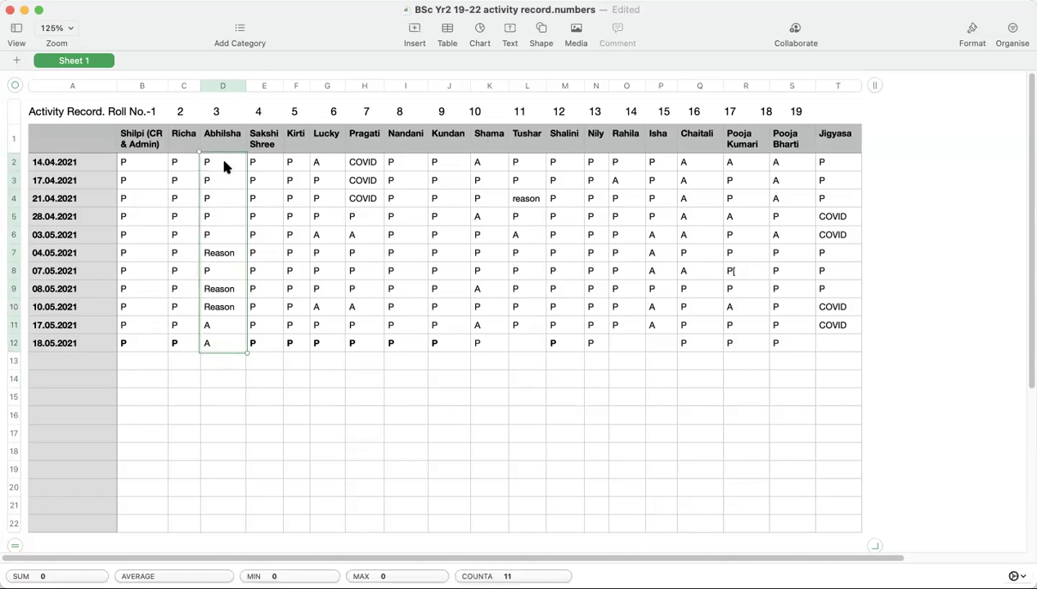
left_click(221, 344)
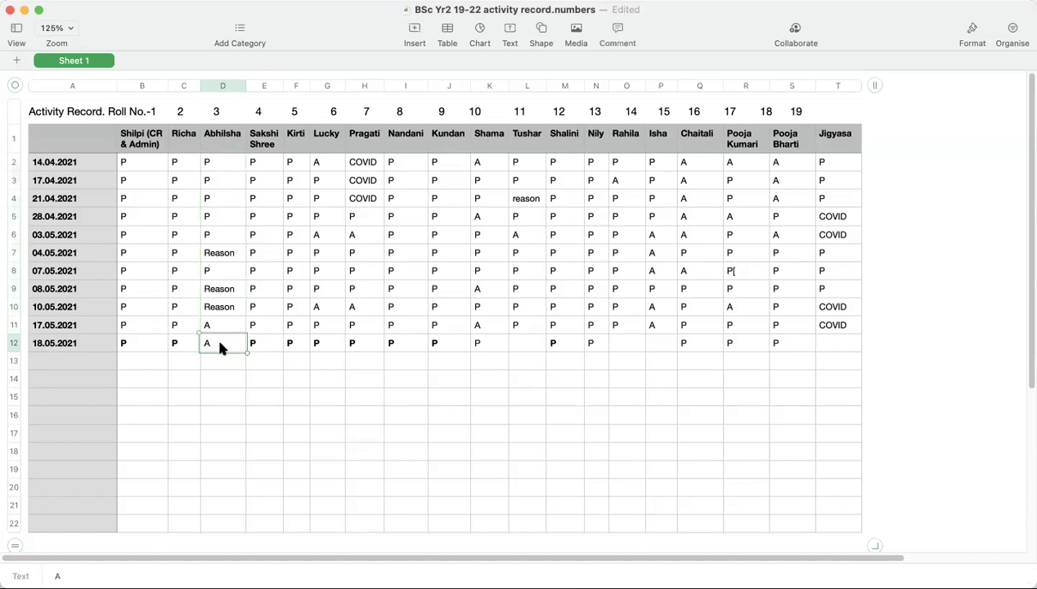
key("Down")
left_click(230, 348)
left_click(215, 347)
left_click(227, 377)
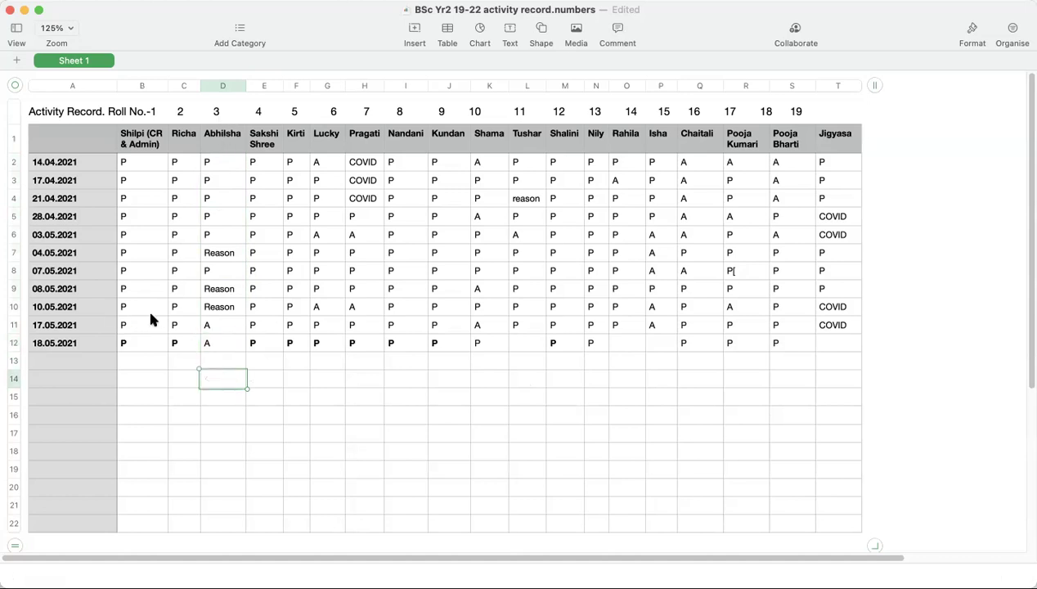
Copy the attendance entries in D2:D13 and clear them from column D together with the header in D1.
left_click_drag(216, 357, 216, 156)
key("super+c")
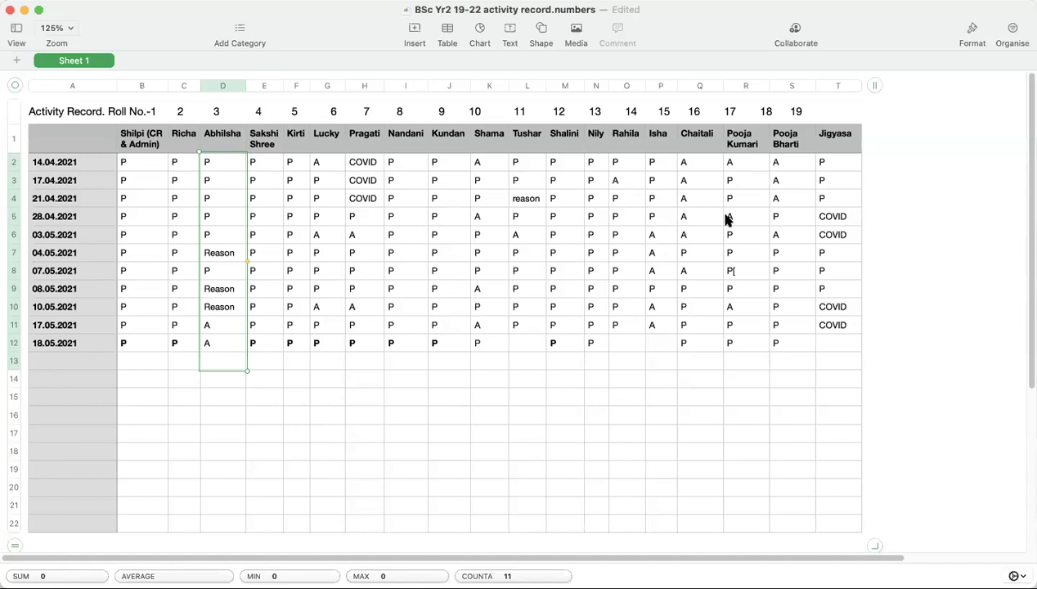
key("Delete")
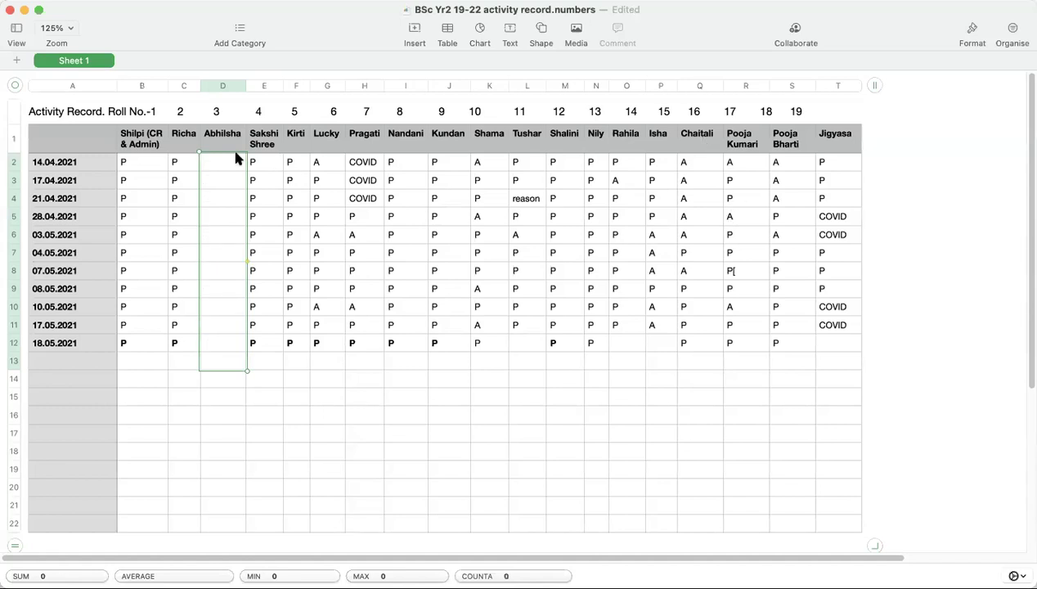
left_click_drag(198, 151, 195, 125)
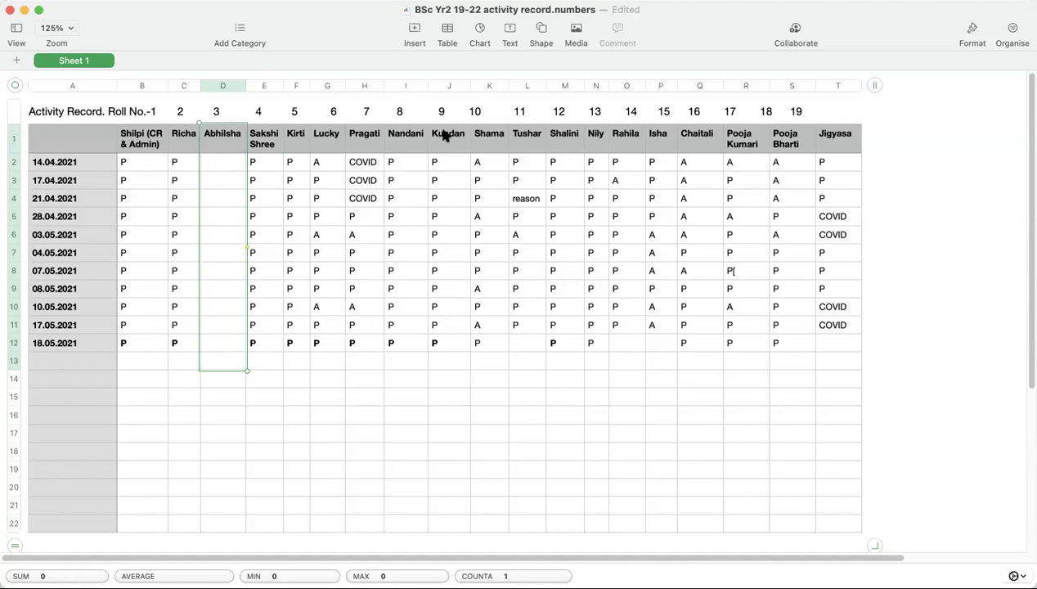
key("Delete")
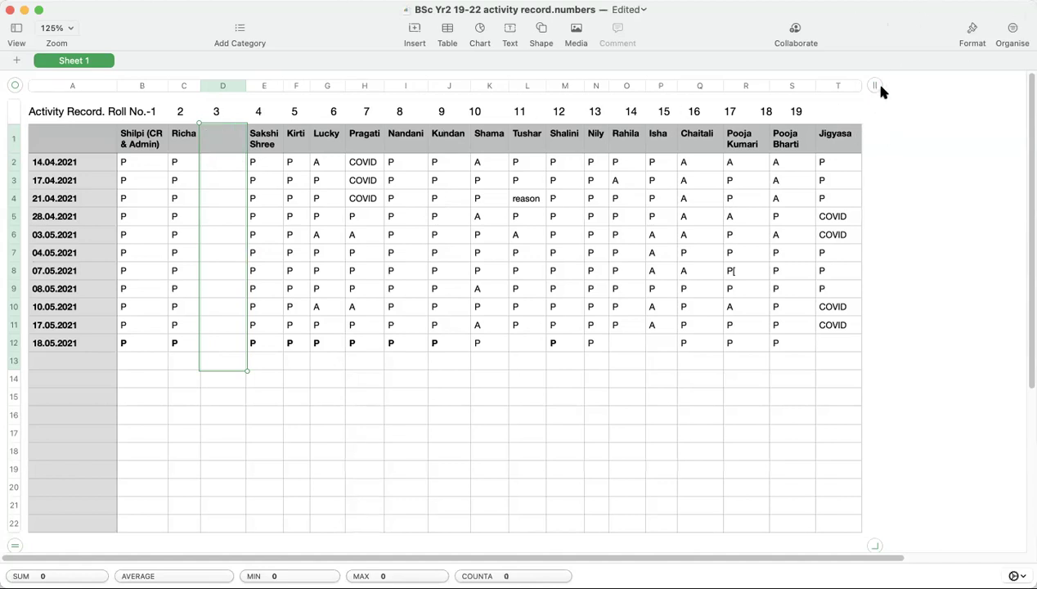
Add a column after column T and paste the copied attendance entries into it starting at U2.
left_click(846, 152)
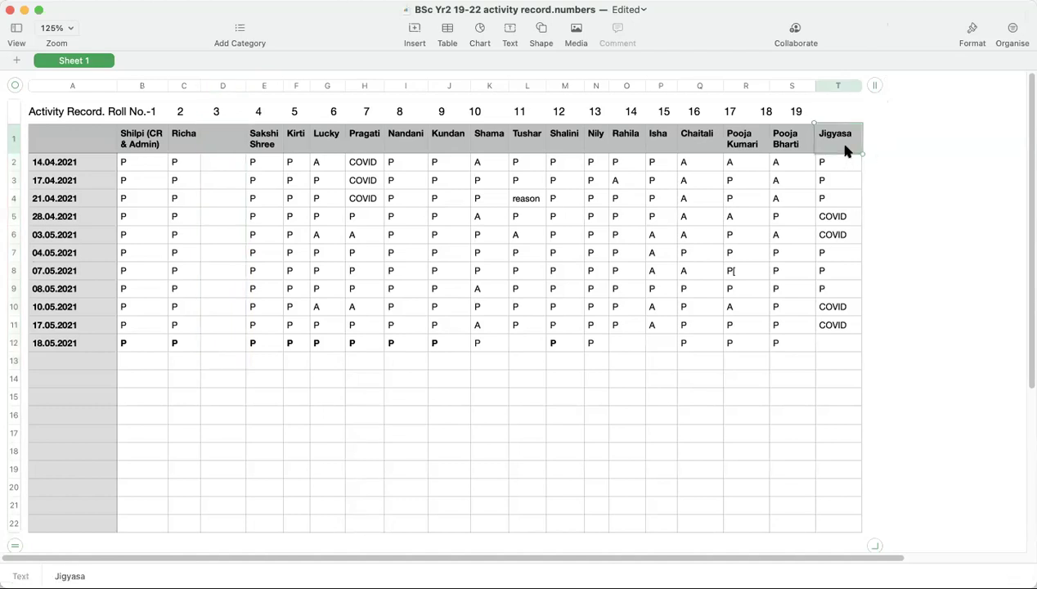
right_click(844, 147)
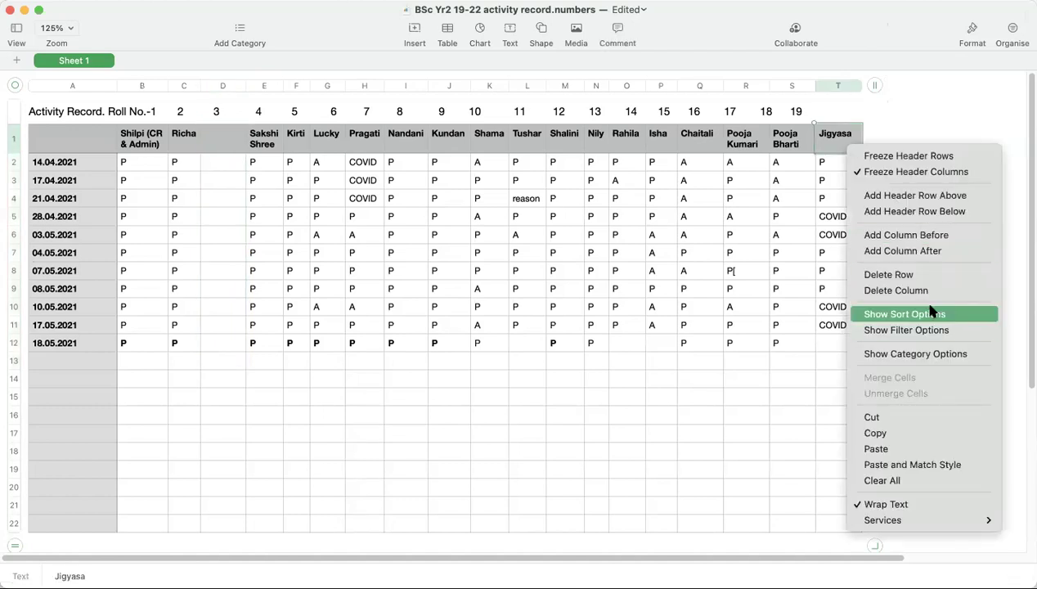
left_click(916, 251)
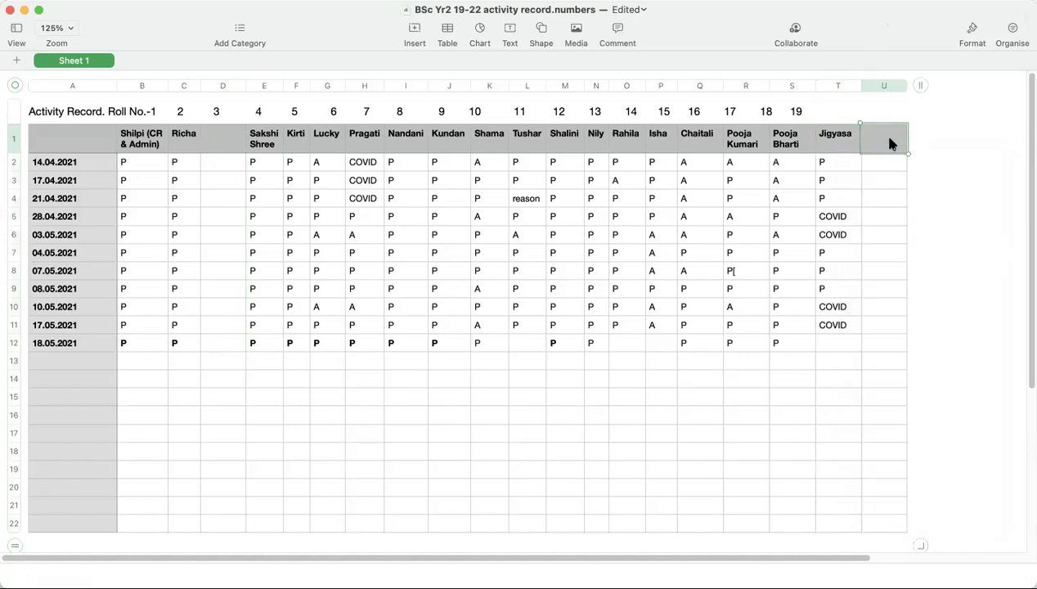
left_click(886, 165)
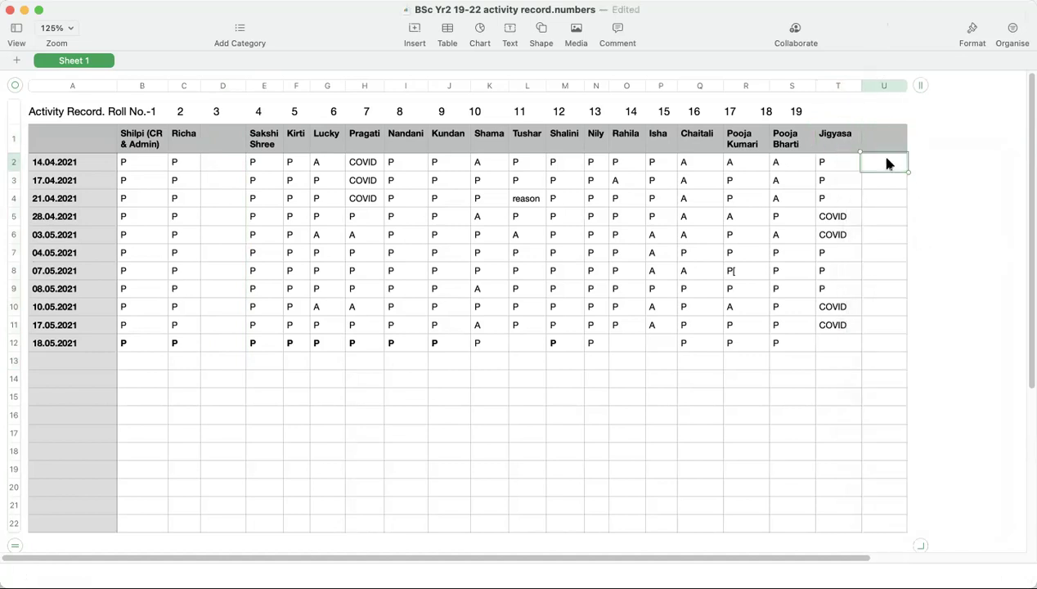
key("super+v")
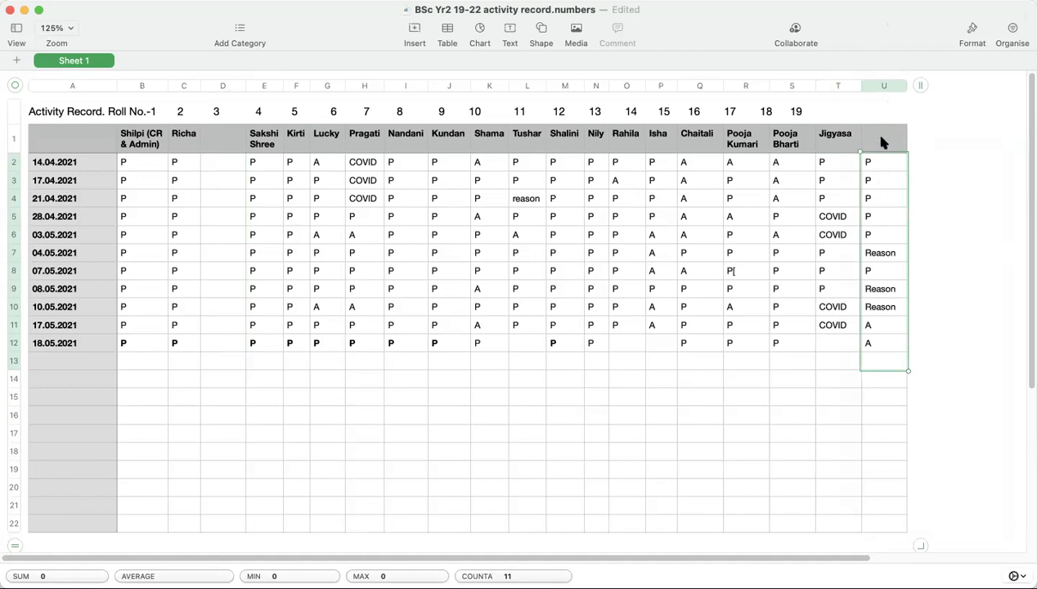
Enter the moved student's first name as the header in cell U1.
left_click(882, 141)
left_click(881, 138)
type("Abhilasha")
left_click(891, 255)
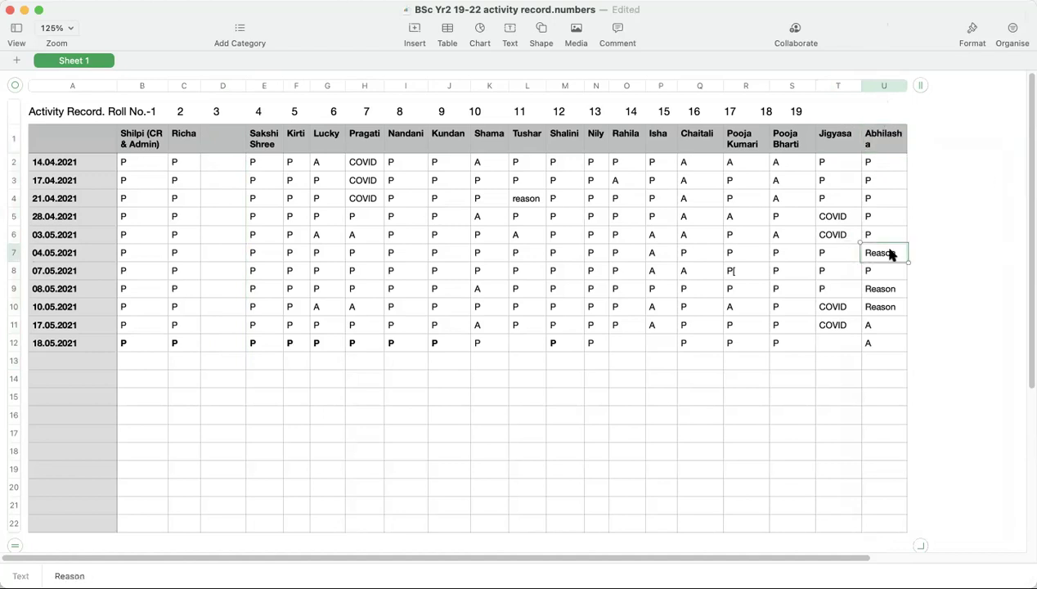
left_click(895, 342)
left_click(222, 203)
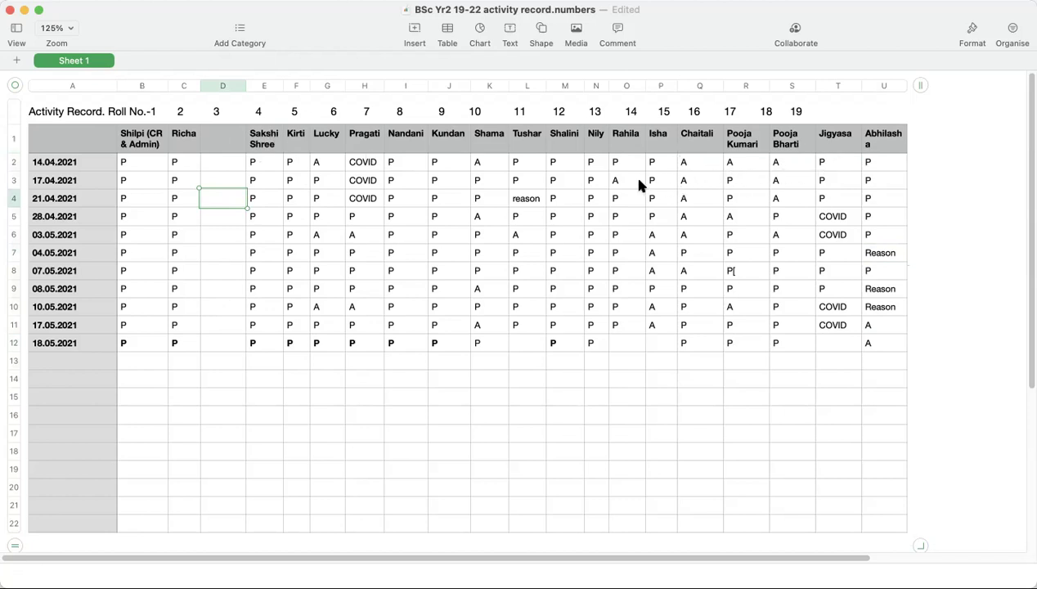
left_click(591, 146)
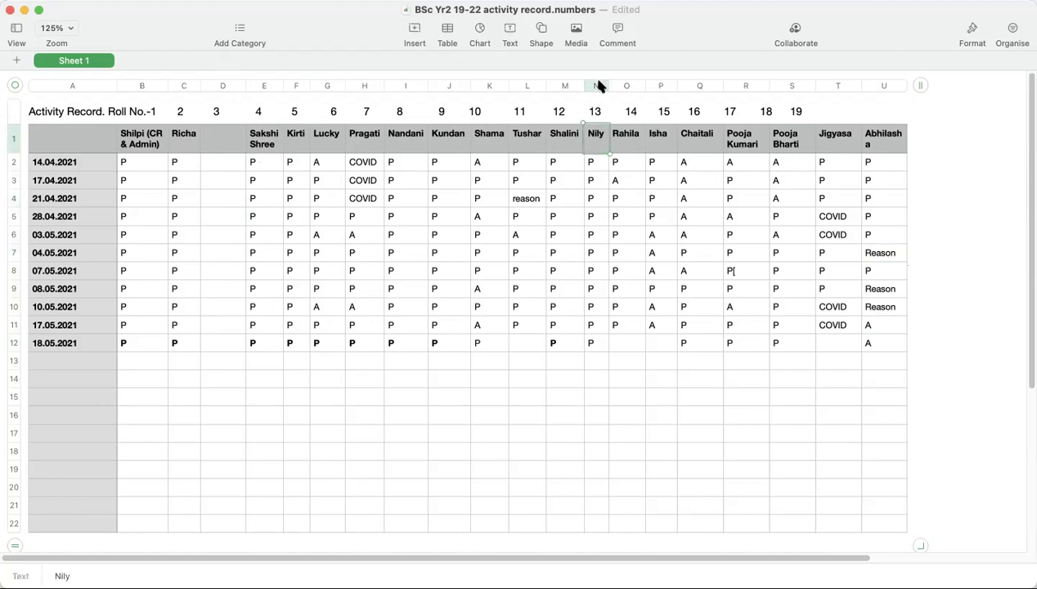
Move the student's header and attendance entries from N1:N13 into the empty column D, starting at D1.
left_click_drag(592, 361, 603, 155)
key("super+c")
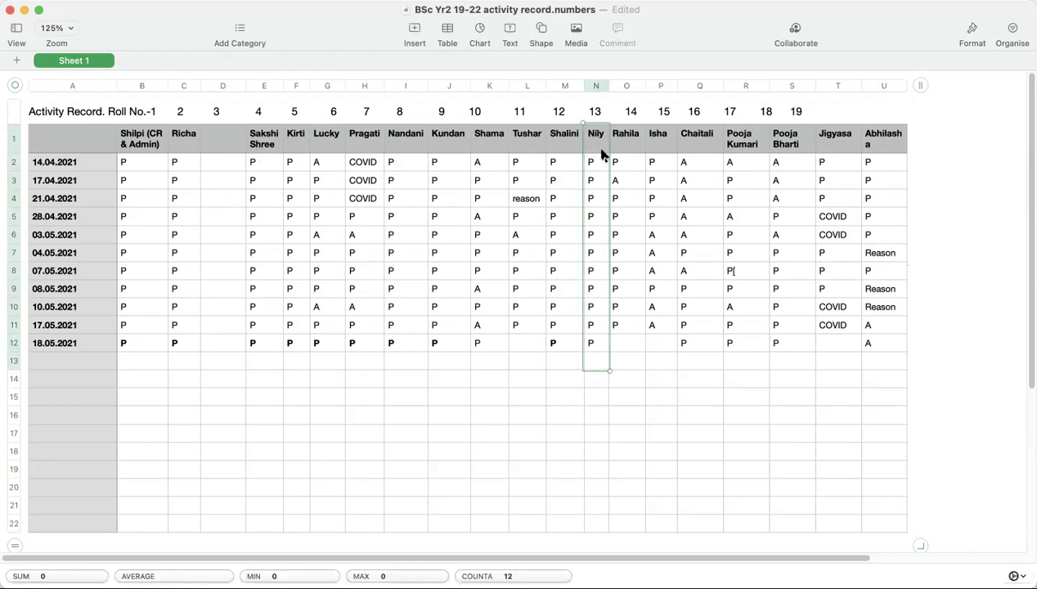
key("Delete")
left_click(206, 136)
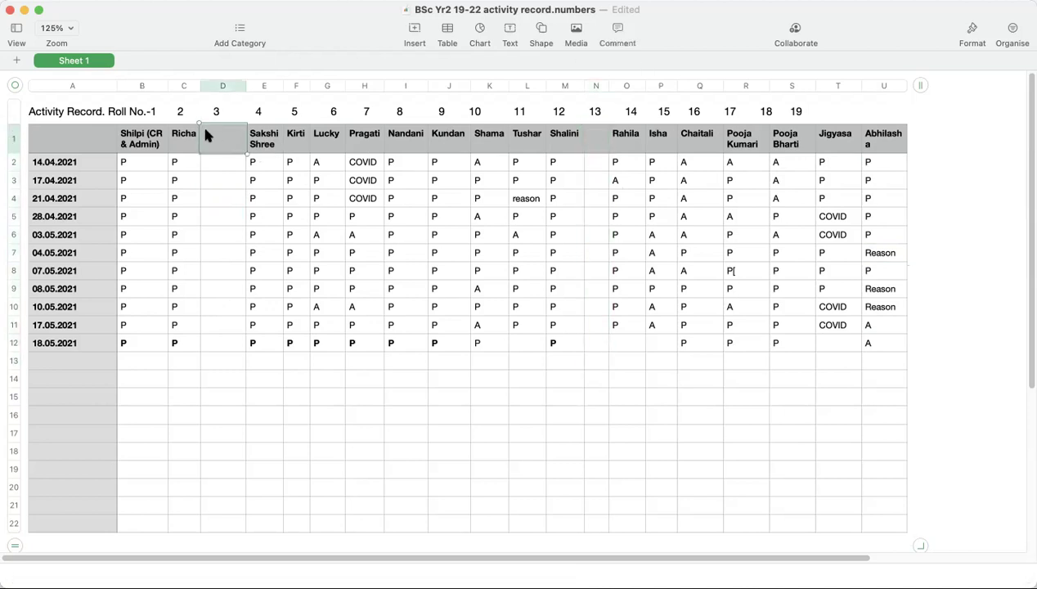
key("super+v")
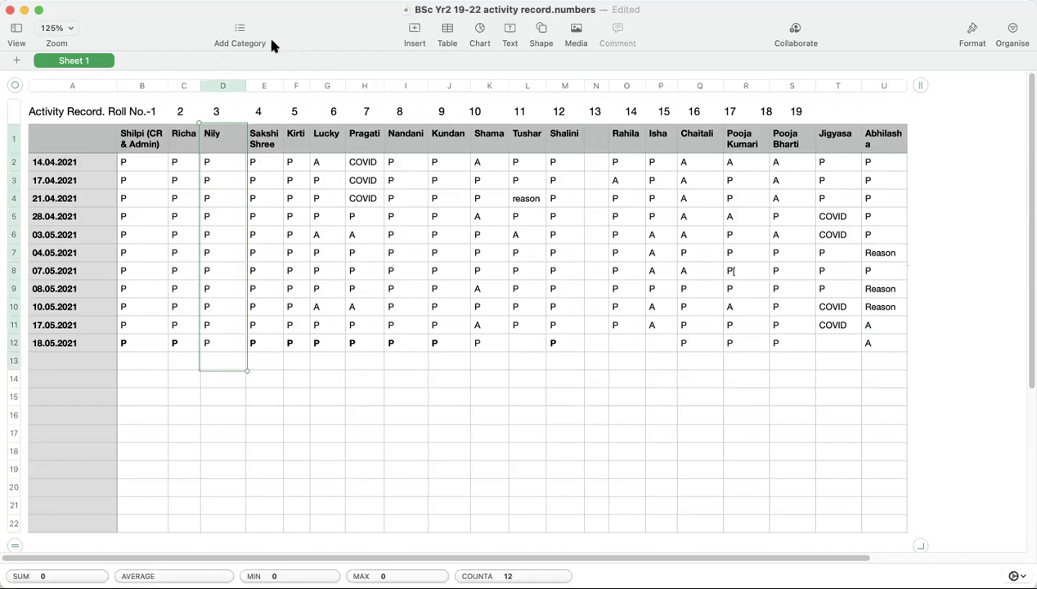
left_click(552, 411)
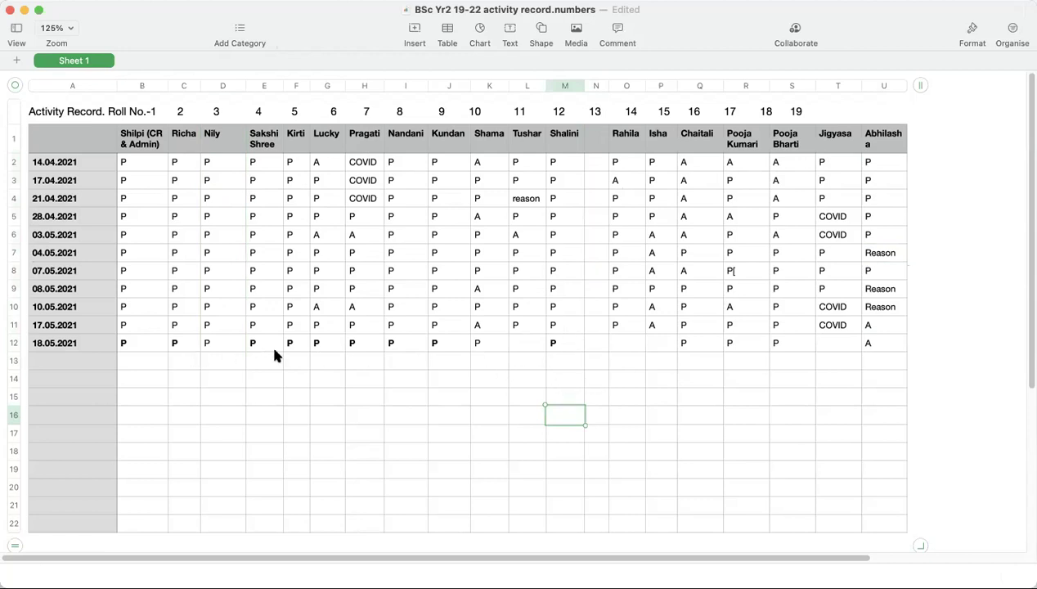
Mark the blank 18.05.2021 entries in cells L12, O12, P12 and T12 as A.
left_click(537, 347)
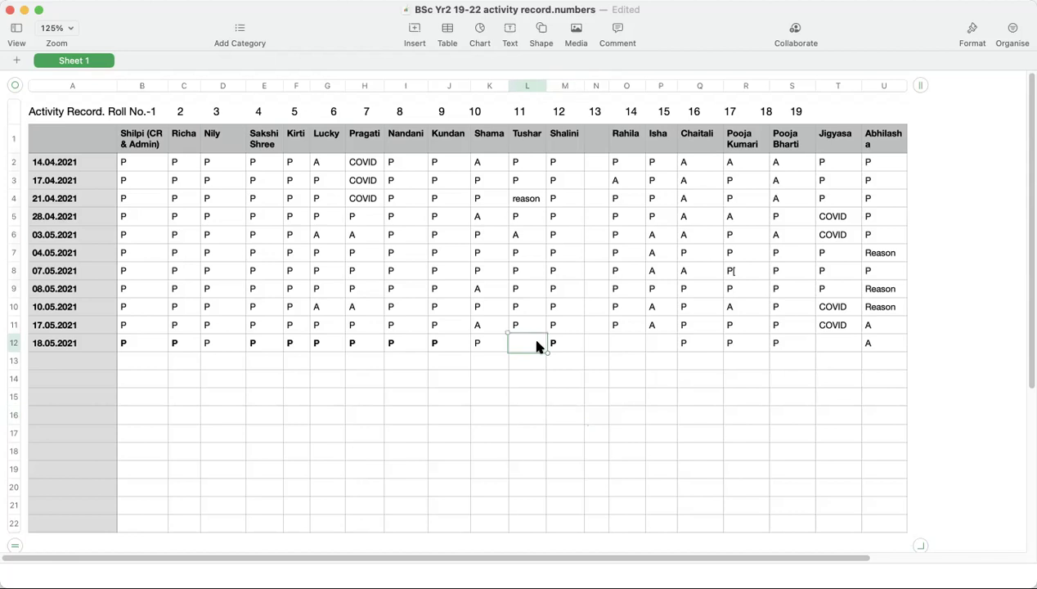
type("A")
key("BackSpace")
type("A")
left_click(630, 350)
type("A")
left_click(656, 347)
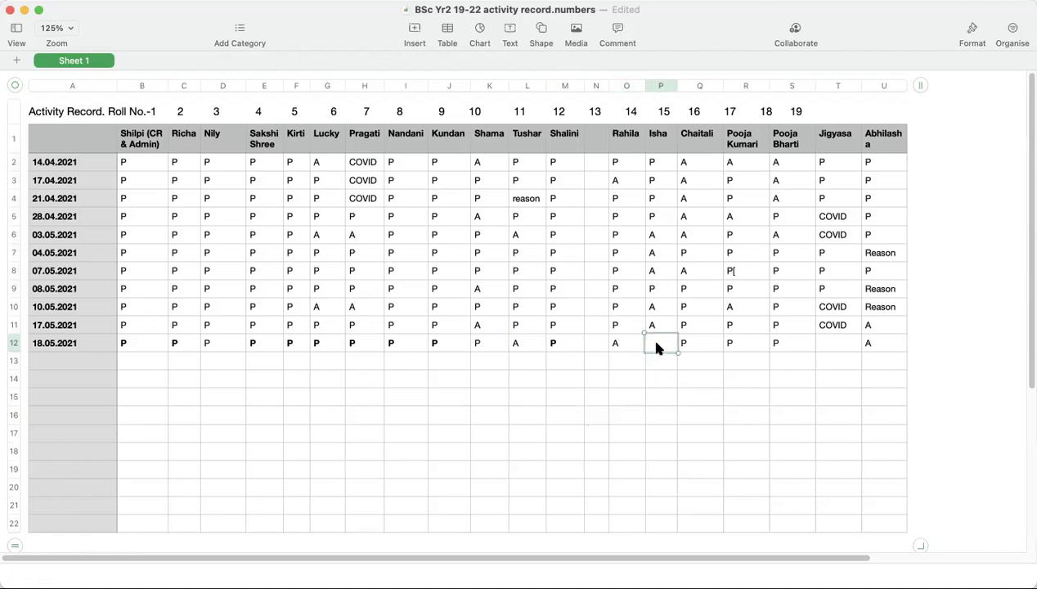
type("A")
left_click(827, 342)
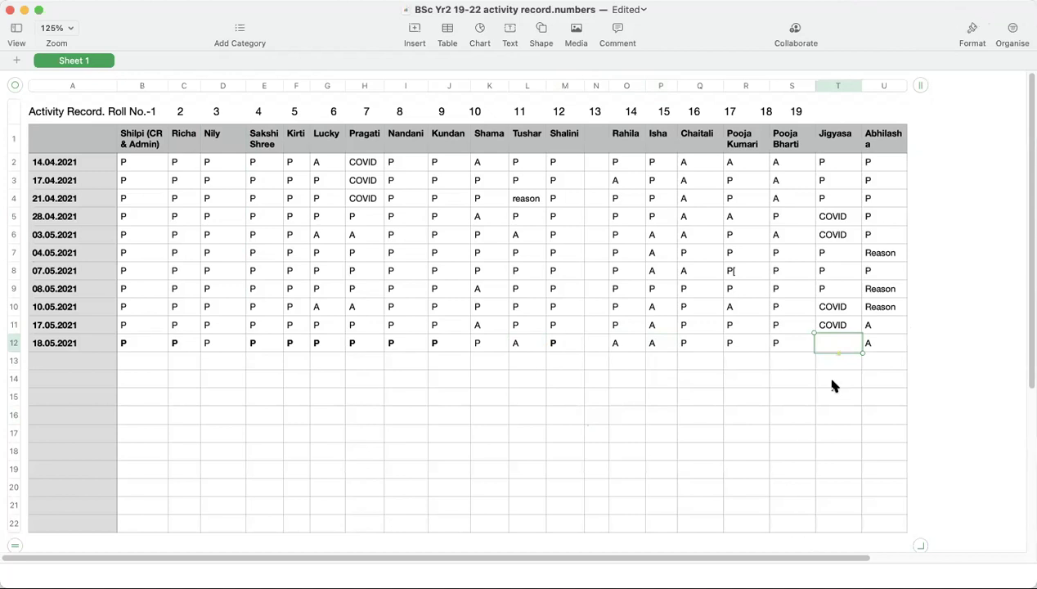
type("A")
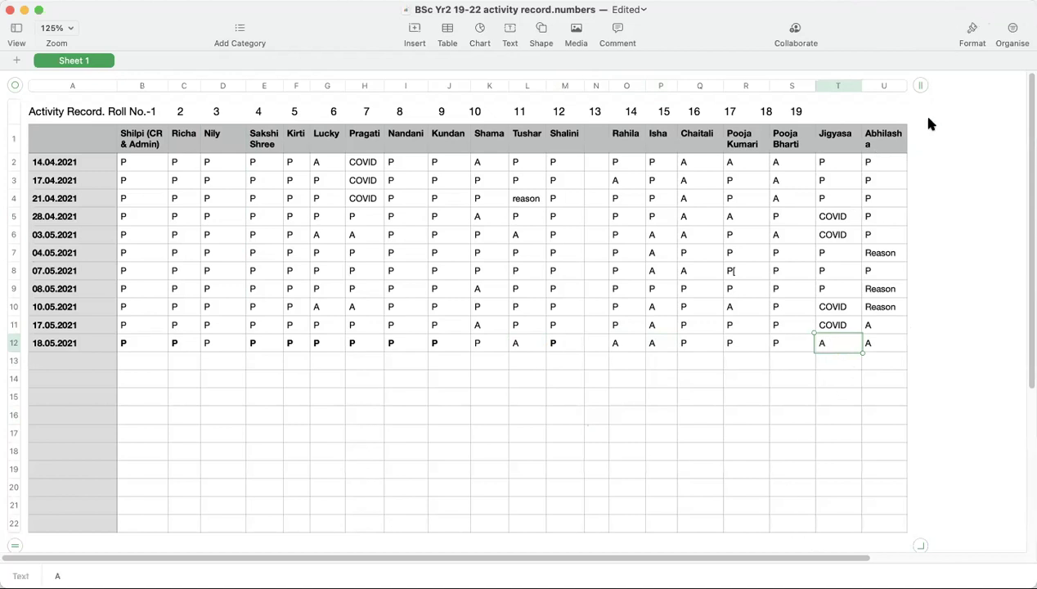